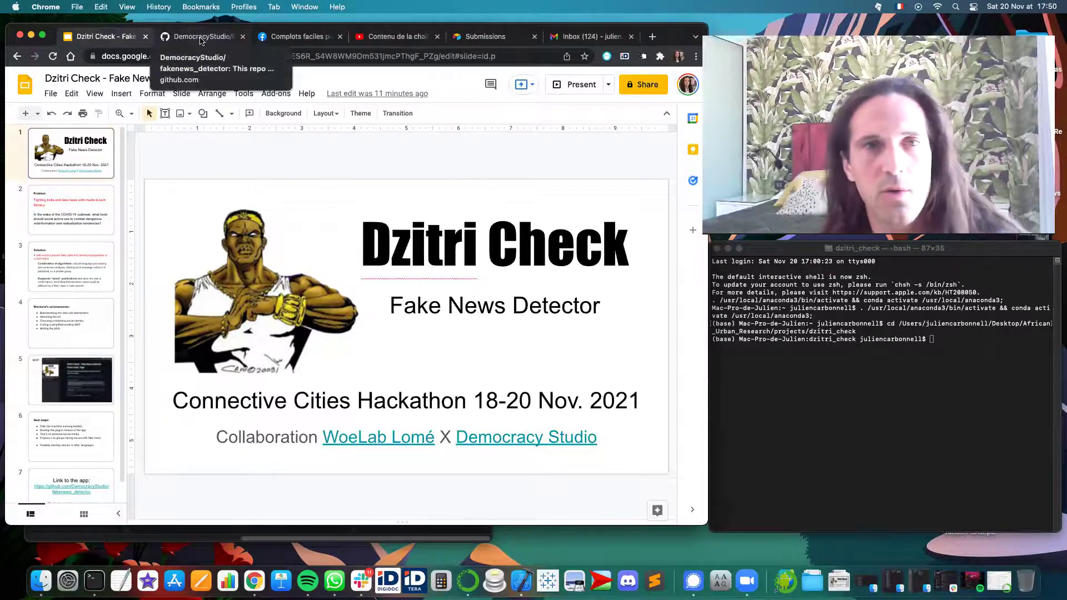
# - Switch to the DemocracyStudio/fakenews_detector tab and scroll down to the README's Dzitri illustration
pyautogui.click(202, 38)
pyautogui.scroll(5, 34, 228)
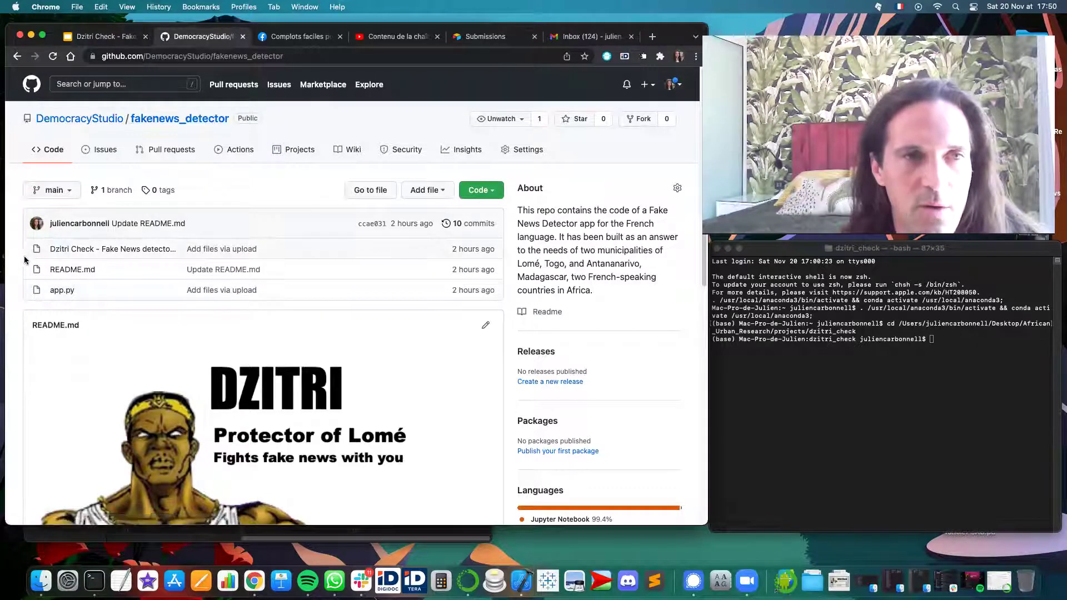
pyautogui.scroll(-3, 19, 261)
pyautogui.scroll(6, 28, 215)
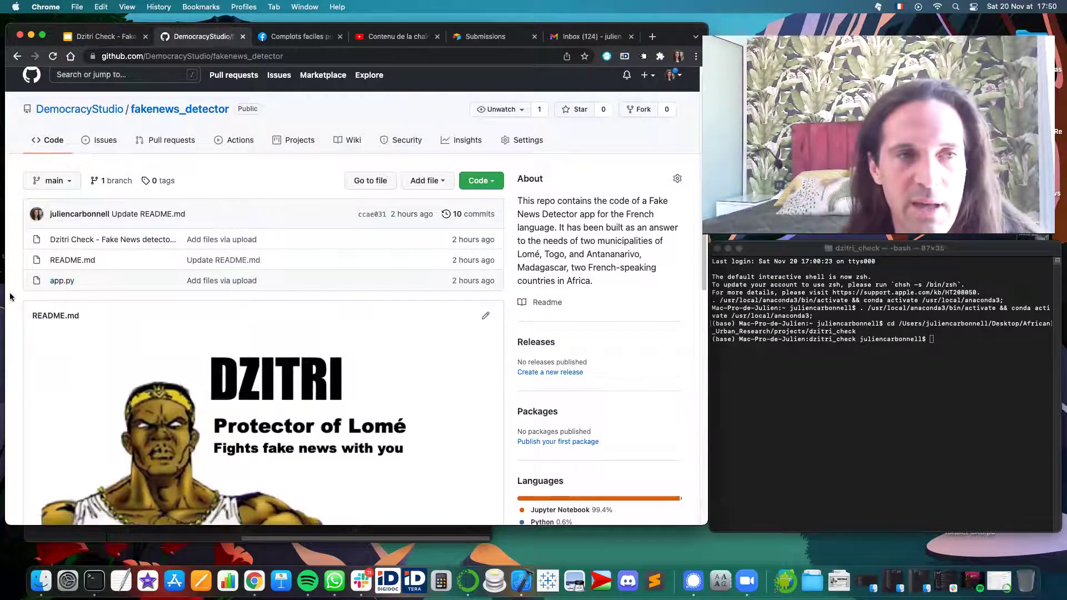
pyautogui.scroll(-1, 10, 297)
pyautogui.scroll(-5, 23, 300)
pyautogui.scroll(-3, 556, 392)
# - In Terminal, activate the conda environment and run 'streamlit run app.py' to launch Dzitri Check
pyautogui.click(921, 413)
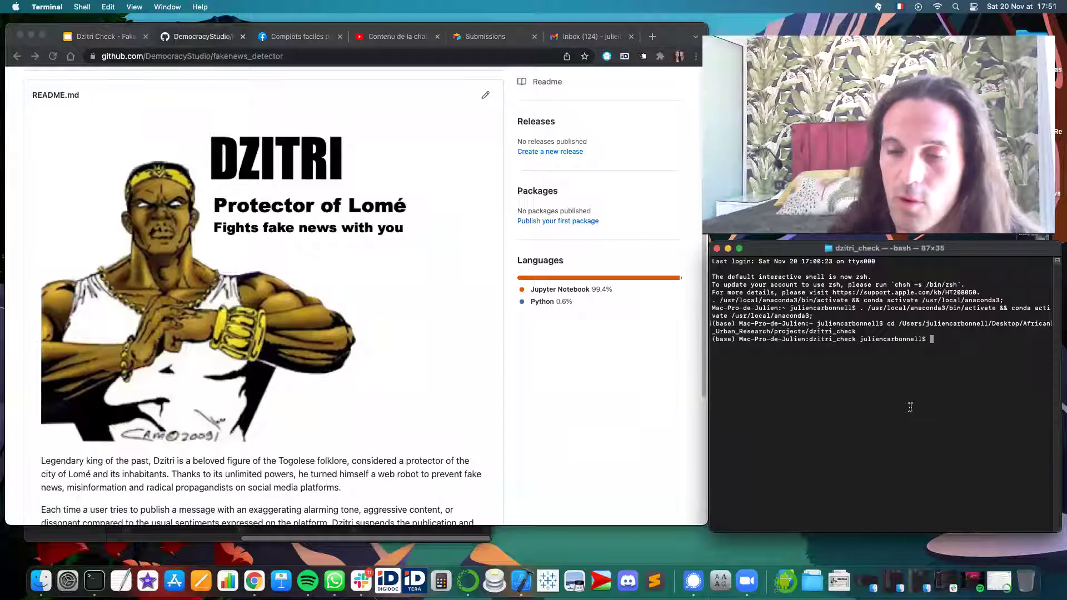
pyautogui.write('. /usr/local/anaconda3/bin/activate && conda activate /usr/local/anaconda3;')
pyautogui.hotkey('ctrl', 'u')
pyautogui.write('streamlit run app.py')
pyautogui.press('Return')
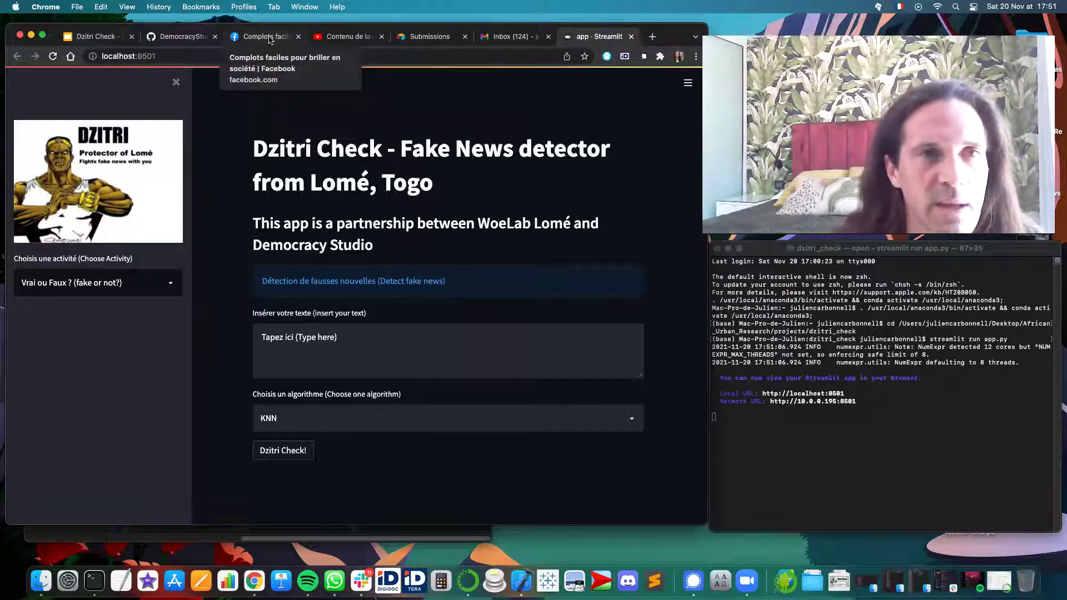
# - Open the Complots faciles pour briller en société tab and scroll down to the Charleroi post
pyautogui.click(269, 39)
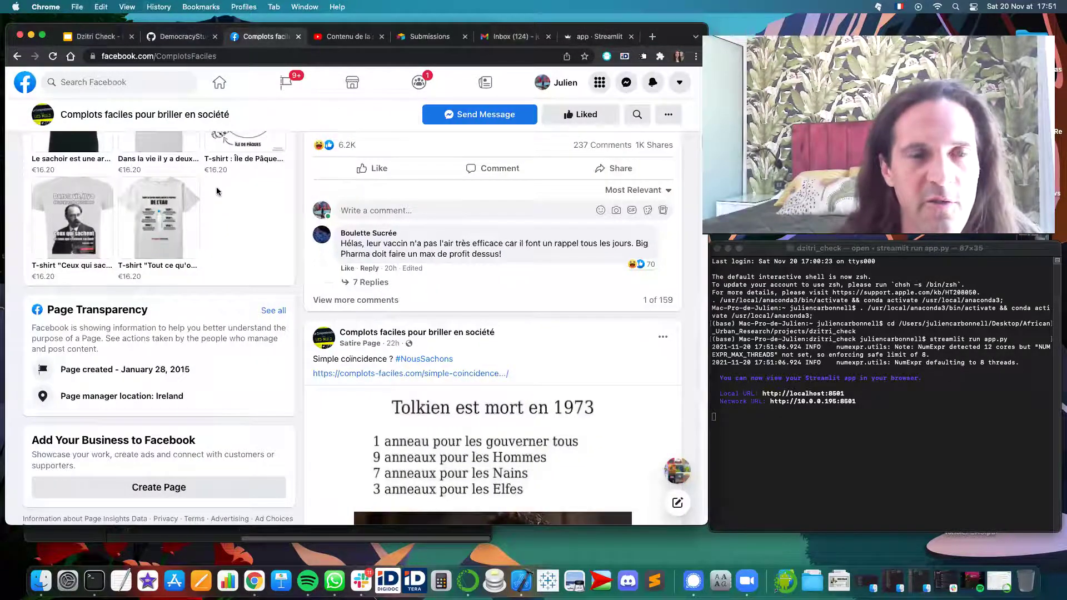
pyautogui.scroll(5, 300, 237)
pyautogui.scroll(5, 294, 234)
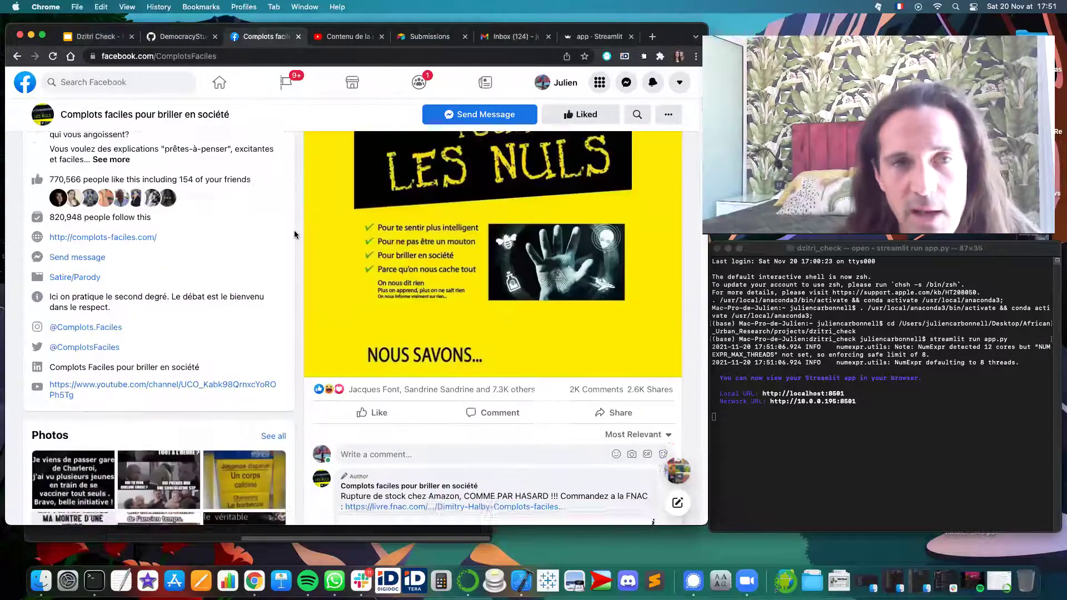
pyautogui.scroll(-3, 294, 235)
pyautogui.scroll(-4, 295, 235)
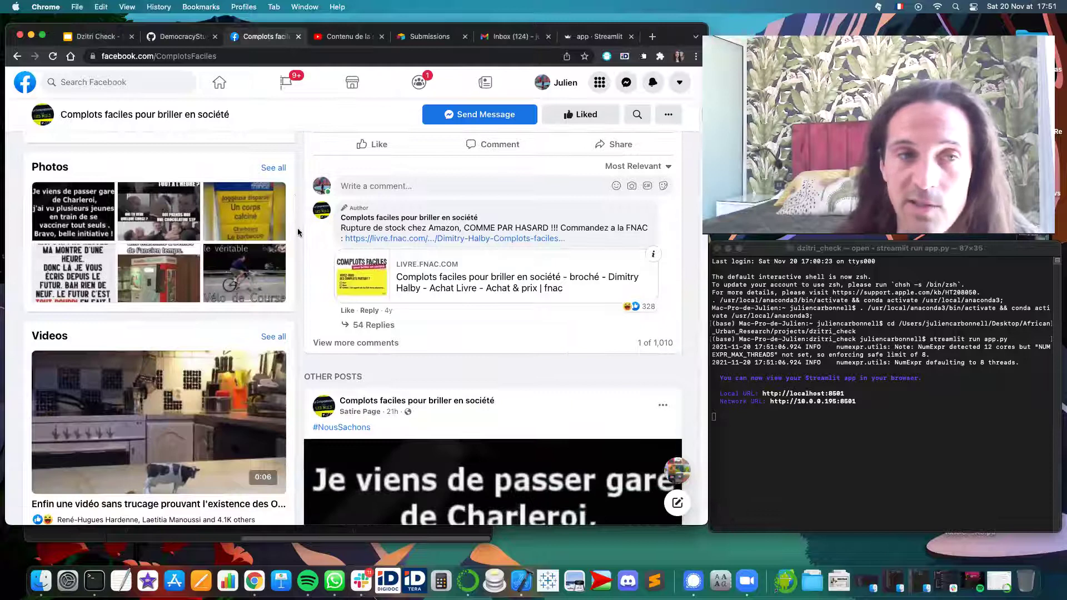
pyautogui.scroll(-5, 298, 232)
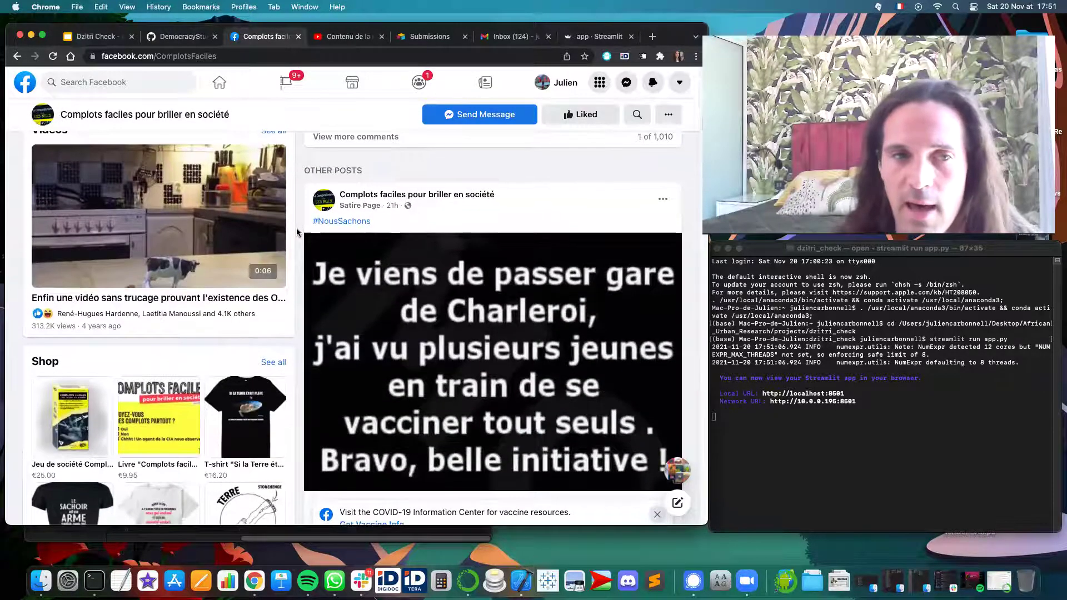
pyautogui.scroll(-2, 297, 233)
pyautogui.scroll(-3, 297, 232)
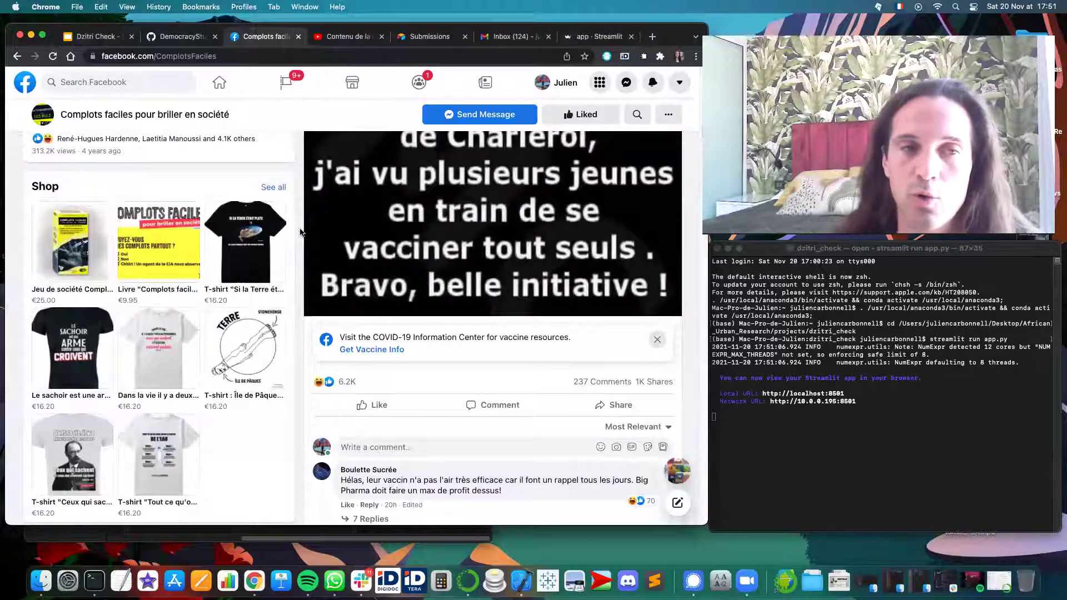
pyautogui.scroll(-3, 300, 232)
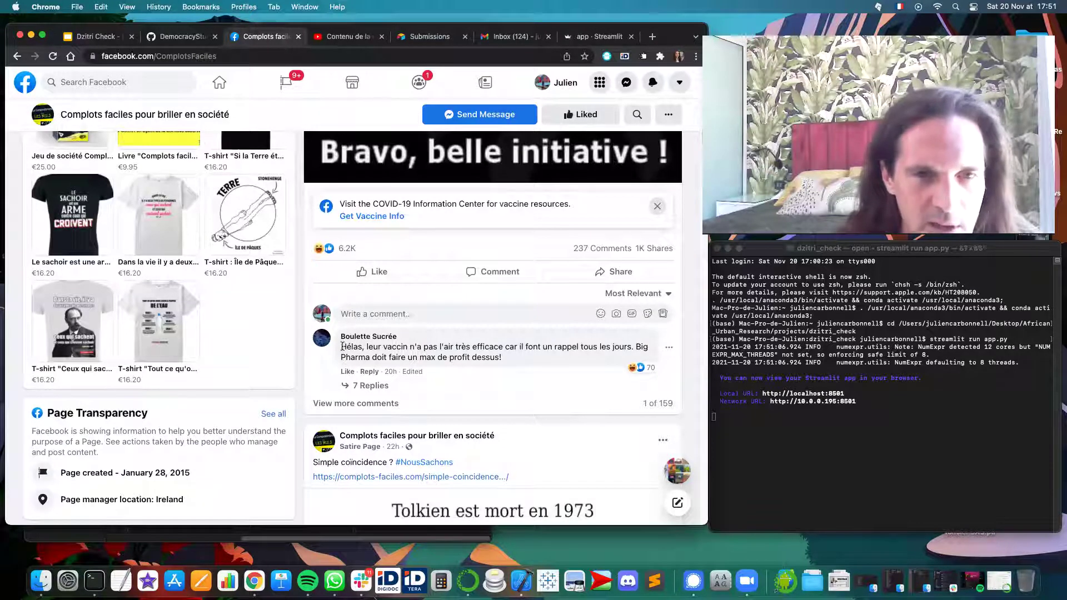
# - Select the Big Pharma vaccine comment from 'Hélas' to 'dessus', then clear the selection and dismiss Chrome's menu
pyautogui.moveTo(342, 347); pyautogui.dragTo(496, 367)
pyautogui.press('super+c')
pyautogui.scroll(2, 295, 360)
pyautogui.scroll(10, 296, 360)
pyautogui.scroll(-5, 294, 360)
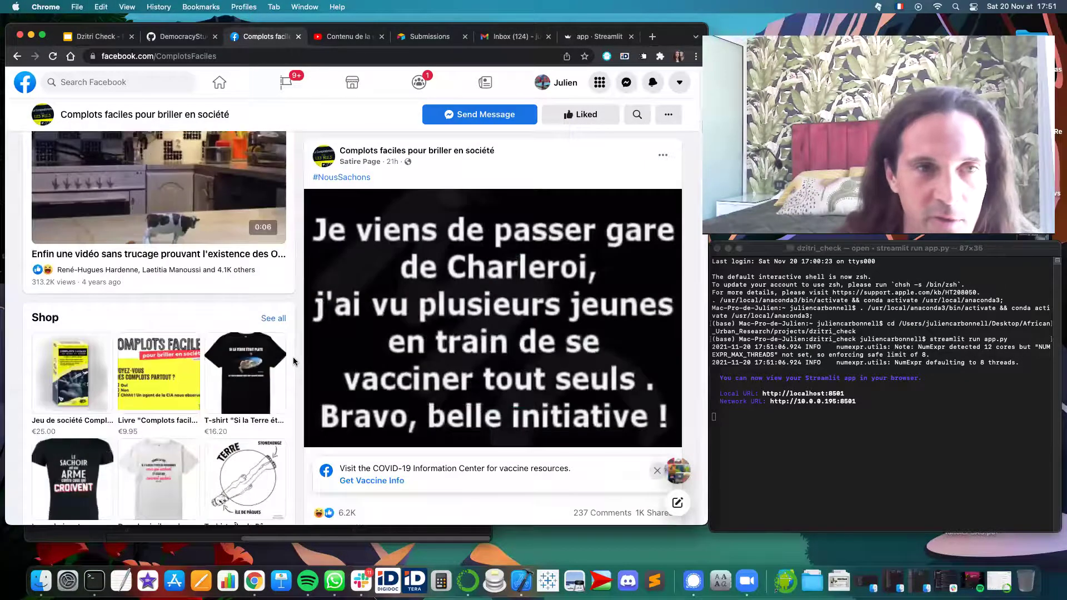
pyautogui.scroll(6, 293, 362)
pyautogui.scroll(-7, 293, 361)
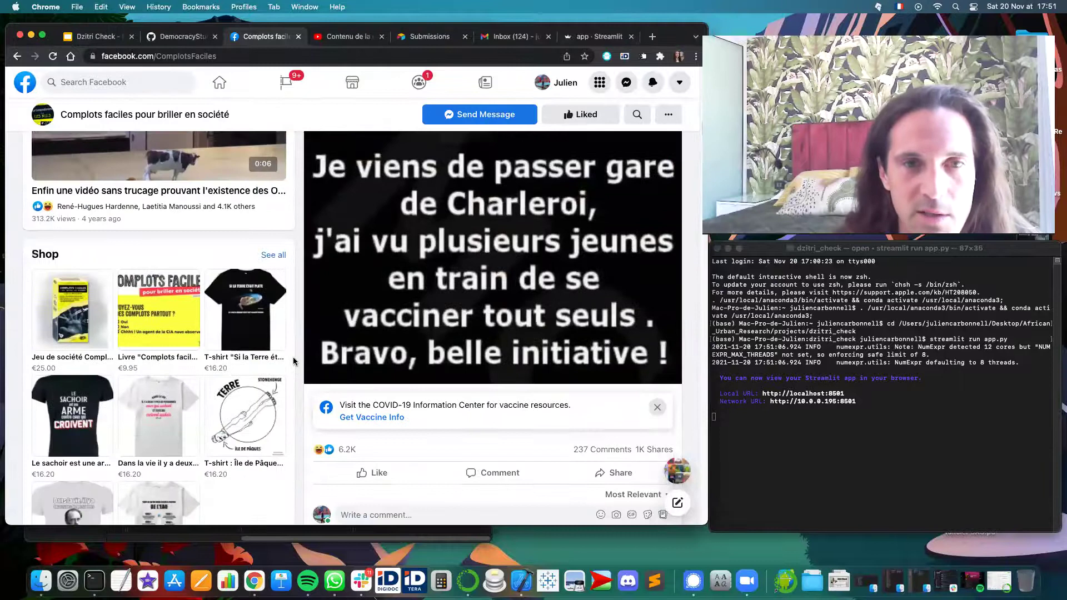
pyautogui.scroll(-5, 294, 361)
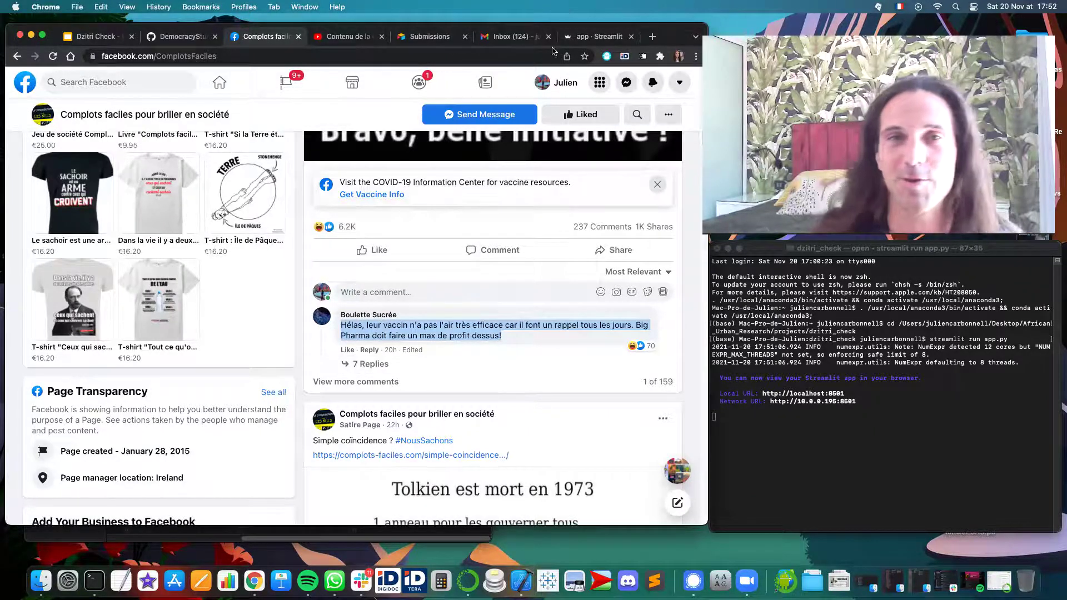
pyautogui.click(677, 135)
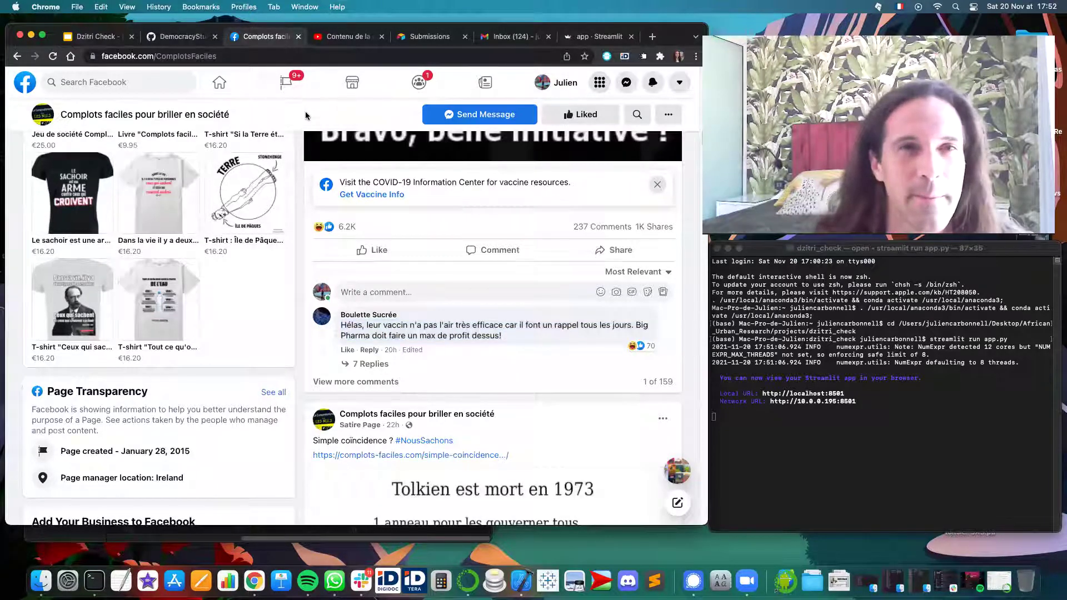
pyautogui.click(699, 56)
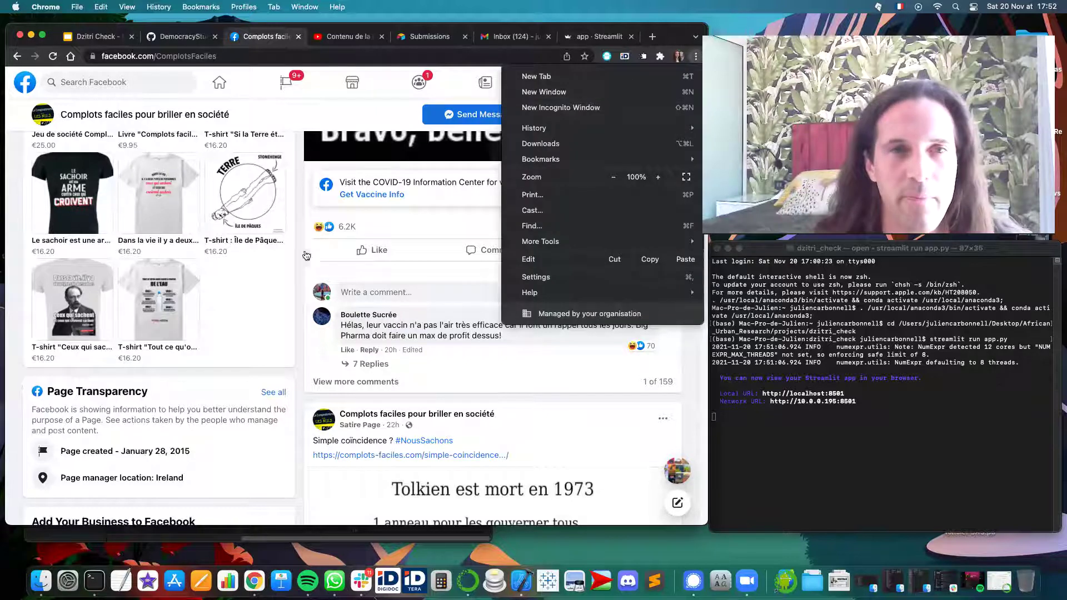
pyautogui.click(301, 255)
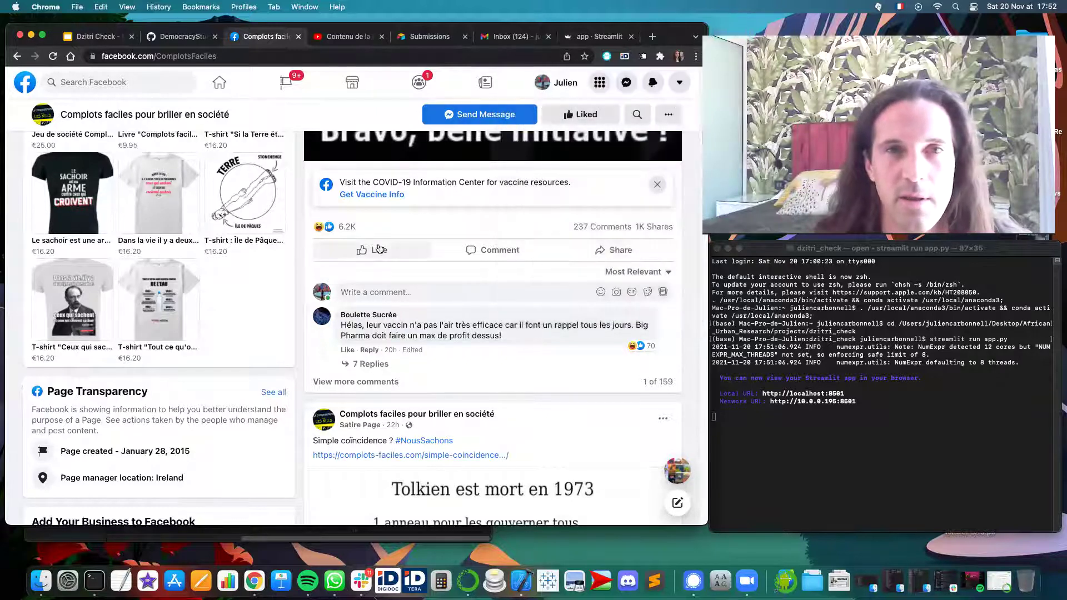
# - In Dzitri Check, keep fake-news detection as the activity and paste the Facebook vaccine post into the text box
pyautogui.click(589, 37)
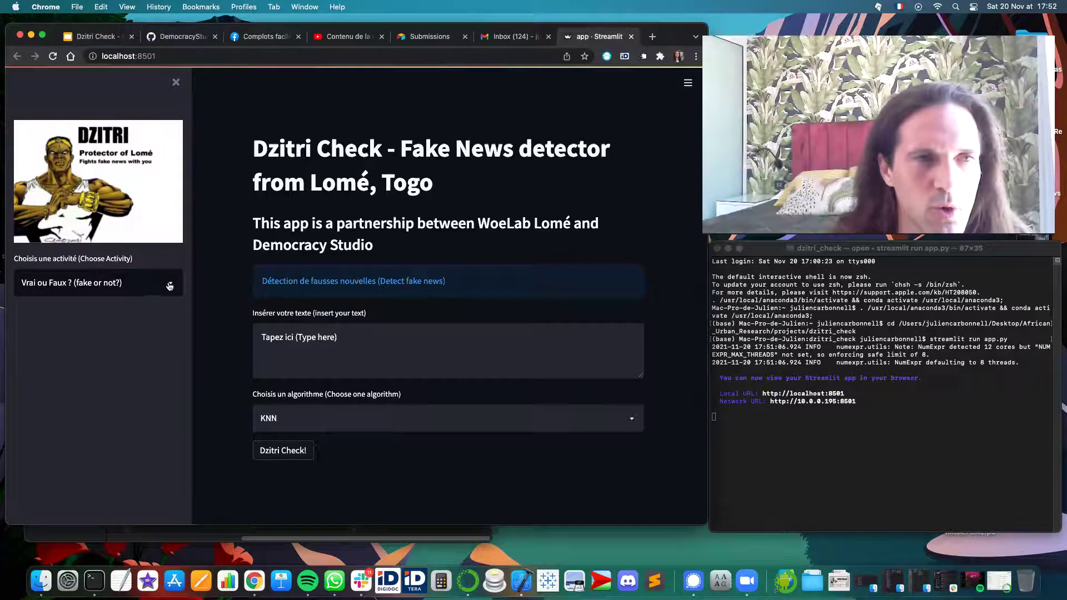
pyautogui.click(169, 286)
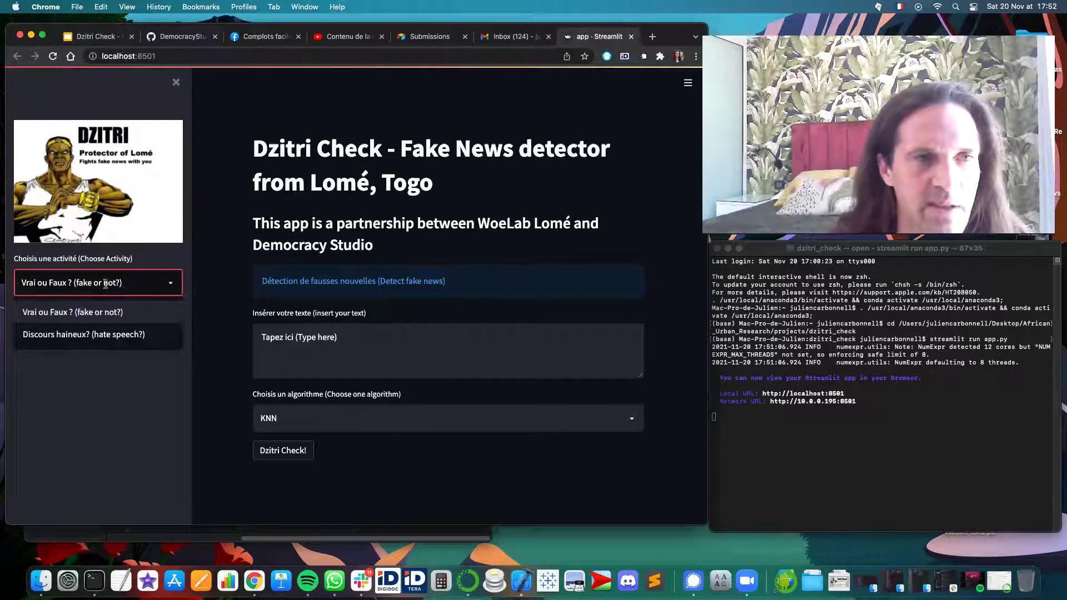
pyautogui.click(141, 311)
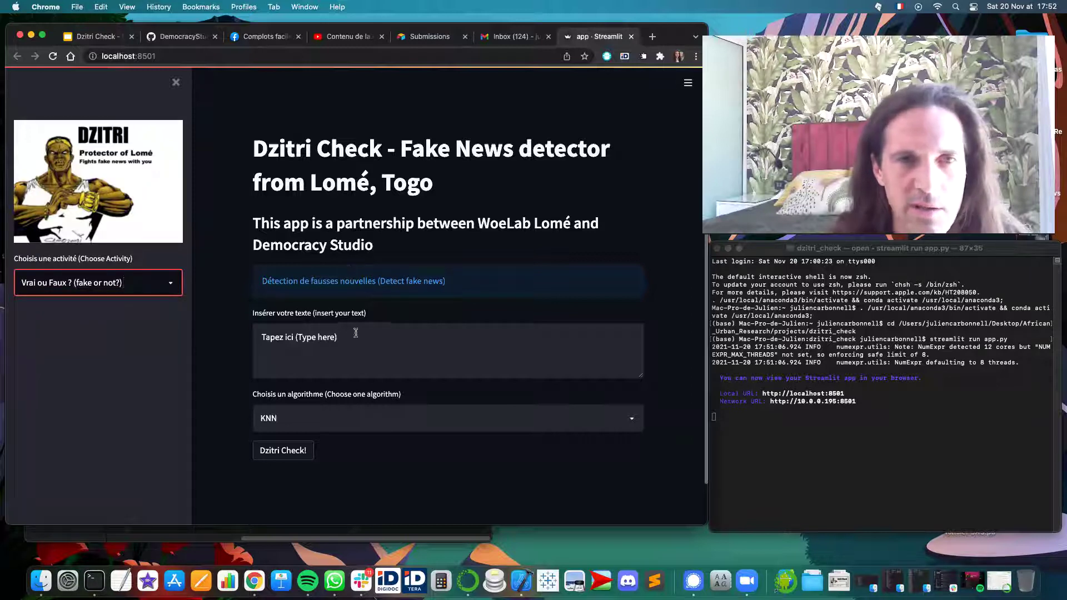
pyautogui.click(378, 339)
pyautogui.press('super+a')
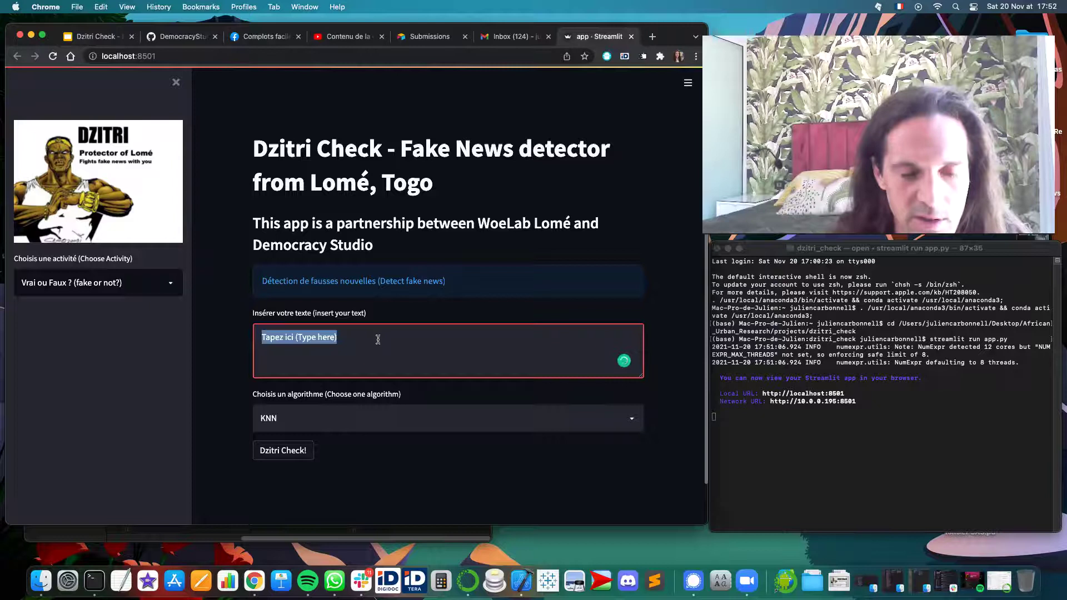
pyautogui.press('super+v')
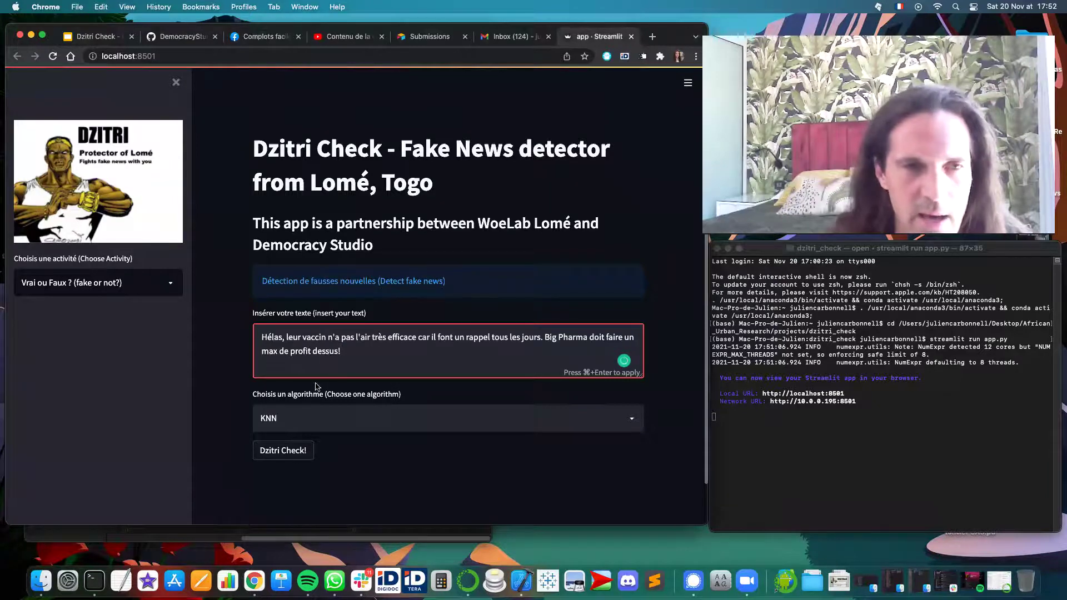
# - Run the fake-news check with the Random_forests algorithm
pyautogui.click(290, 413)
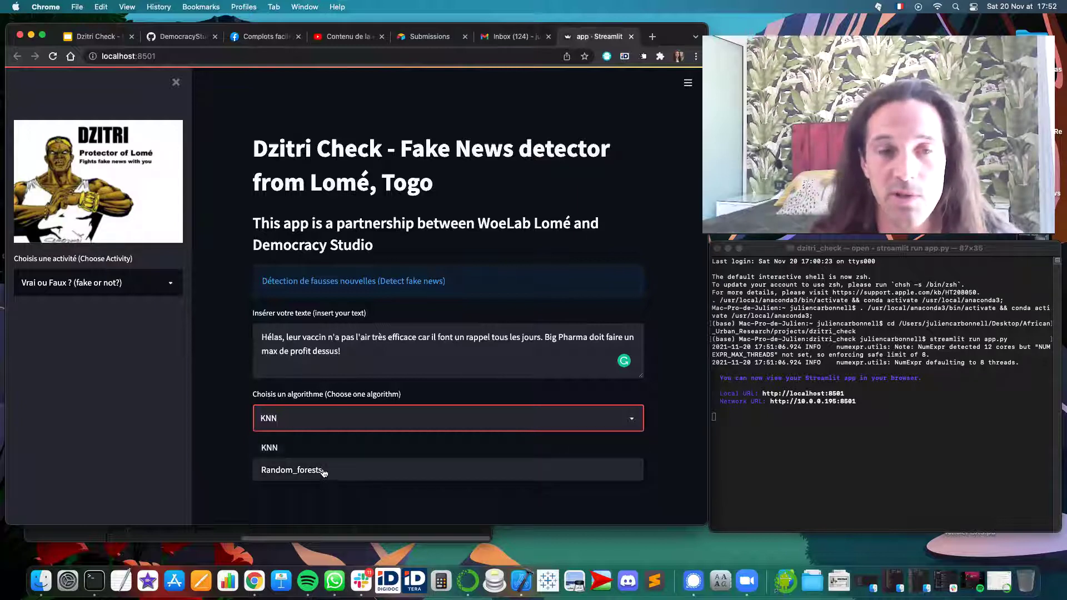
pyautogui.click(324, 473)
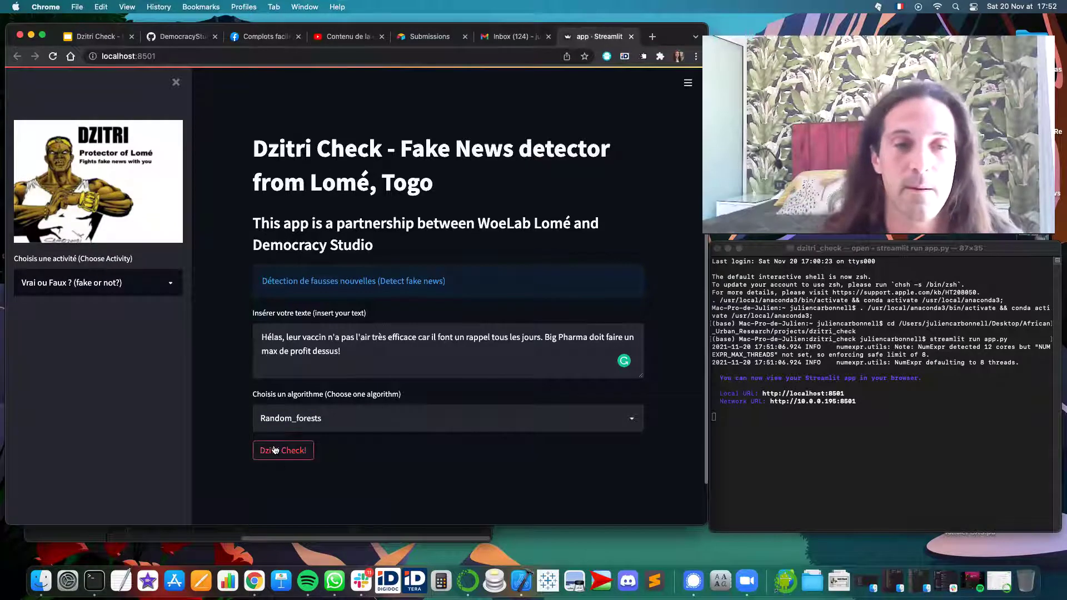
pyautogui.click(275, 450)
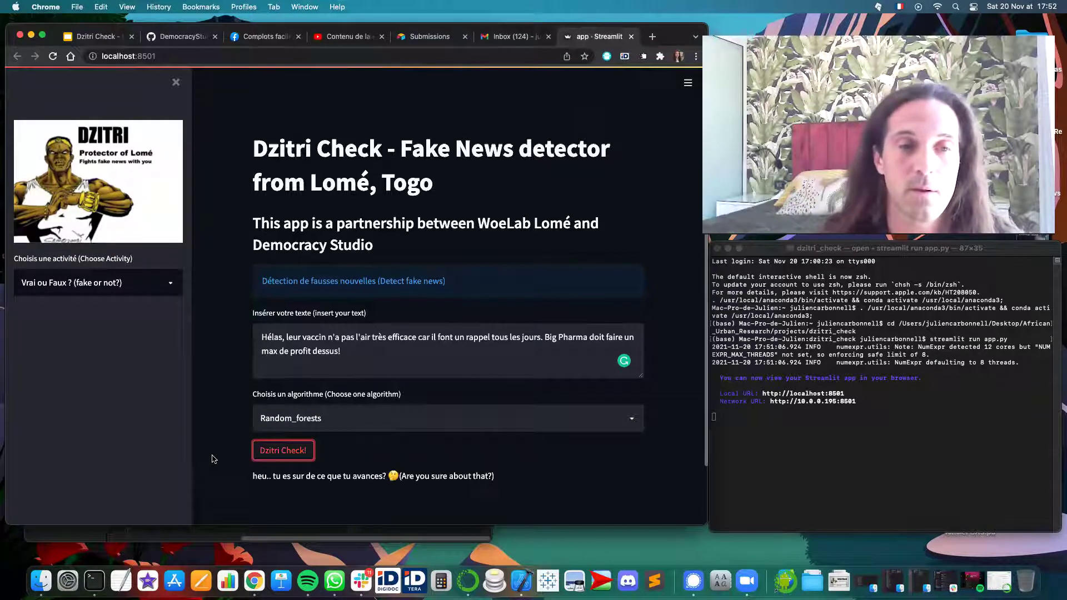
# - Switch the activity to 'Discours haineux? (hate speech?)' and replace the text with 'tu es très moche'
pyautogui.click(172, 286)
pyautogui.click(146, 335)
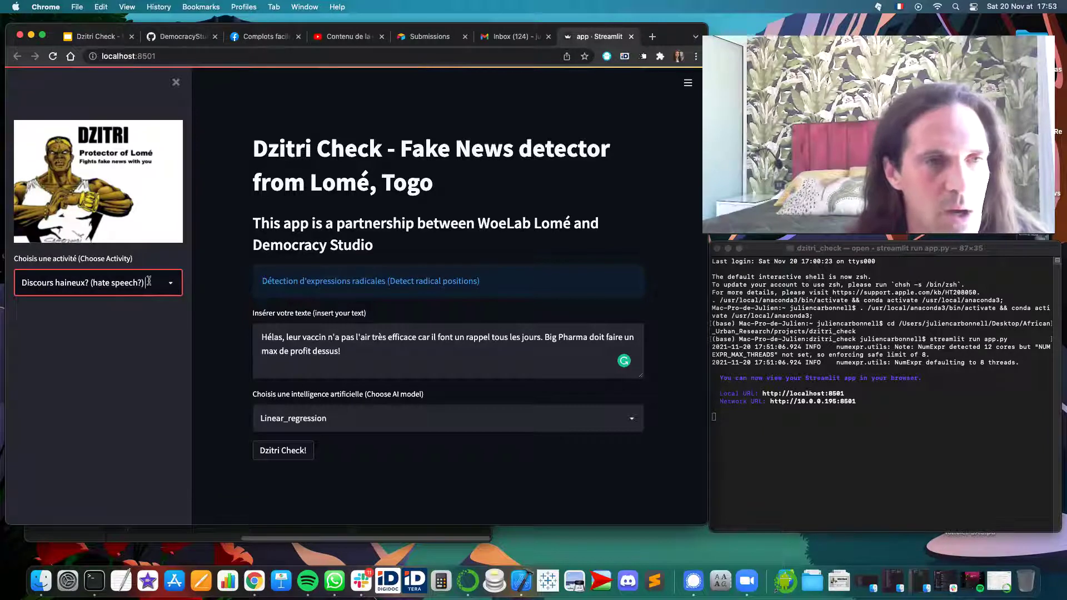
pyautogui.moveTo(384, 364); pyautogui.dragTo(230, 344)
pyautogui.press('BackSpace')
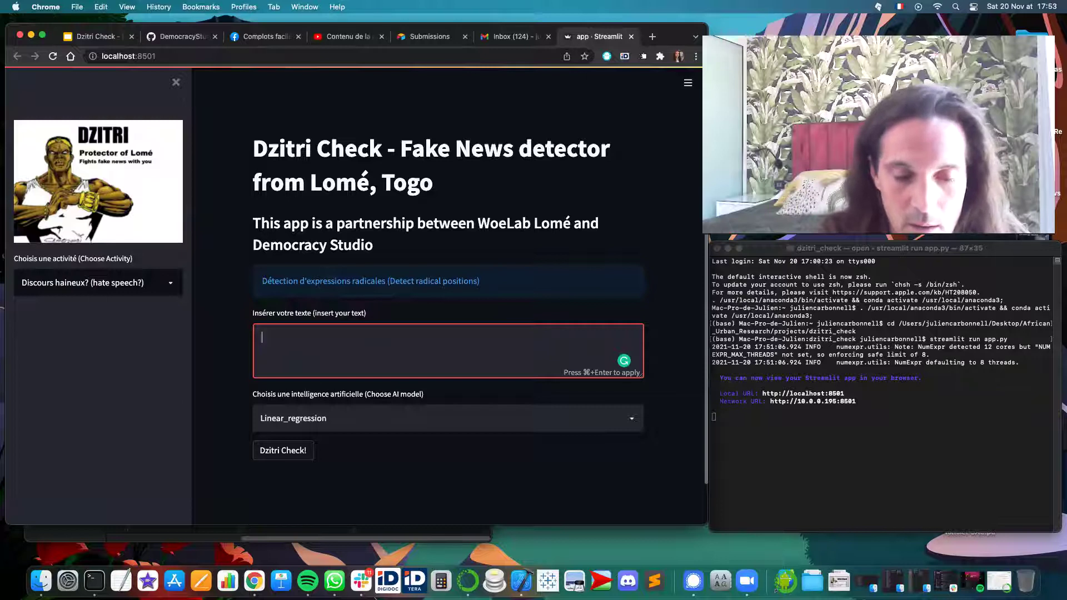
pyautogui.write('tu es très ')
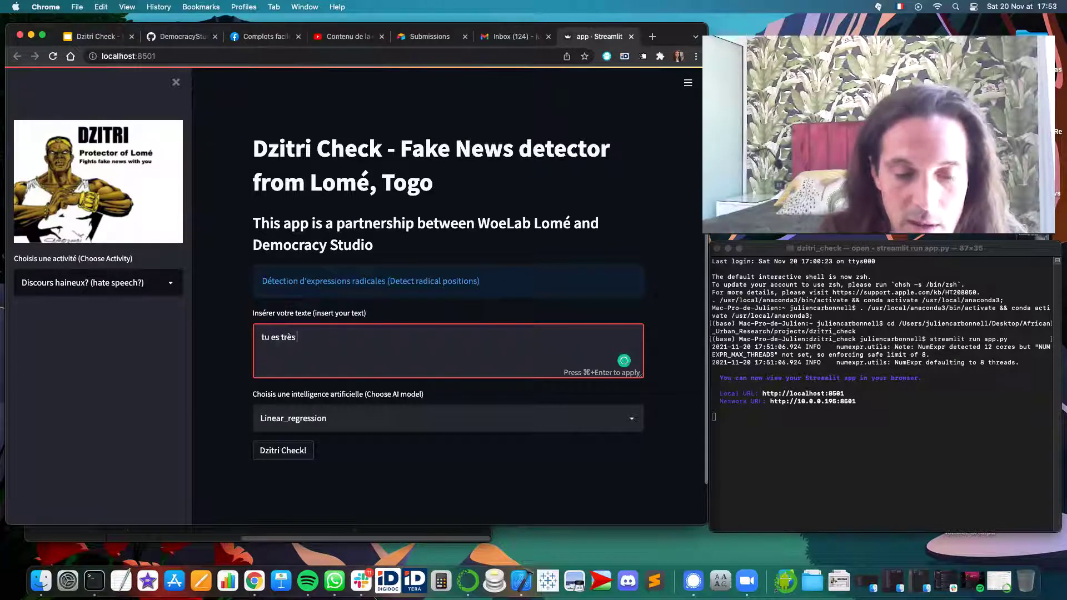
pyautogui.write('moche')
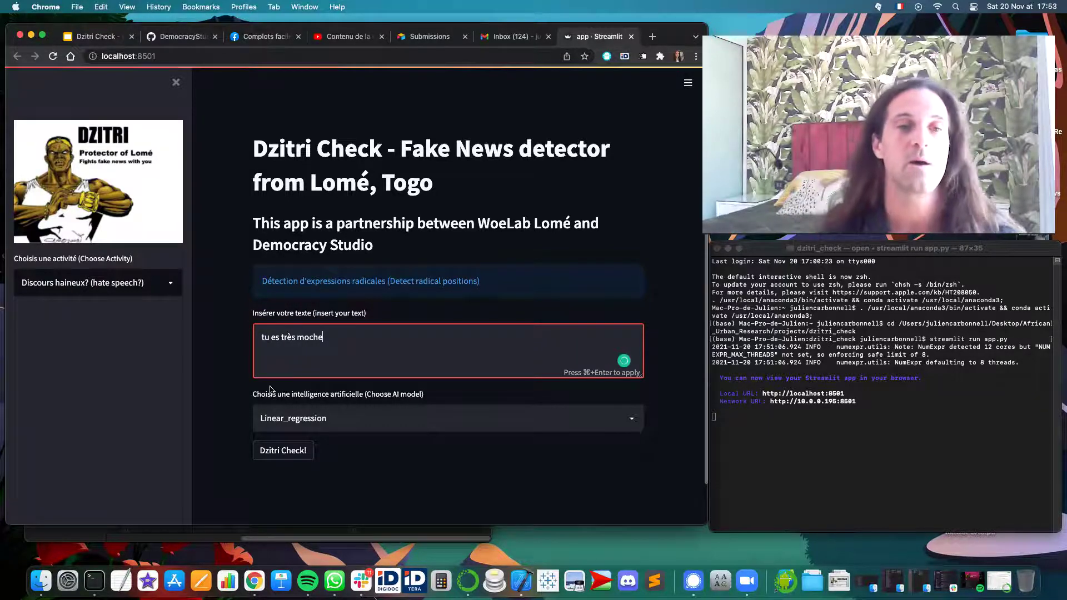
# - Run the hate-speech check with the Neural_Network model and view the 'Tu cherches des ennuis?' reply
pyautogui.click(371, 419)
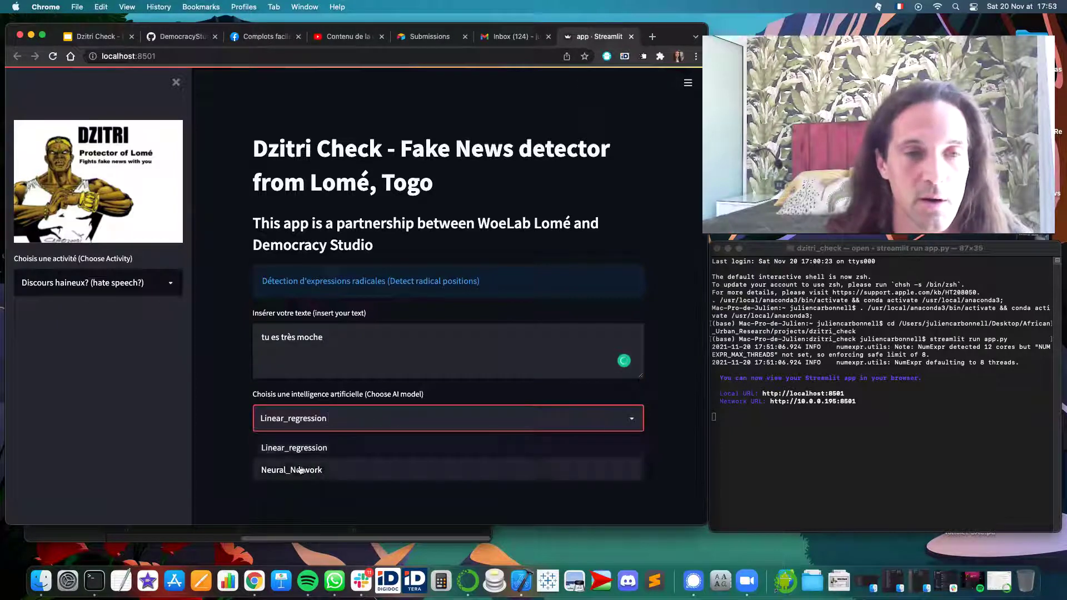
pyautogui.click(300, 470)
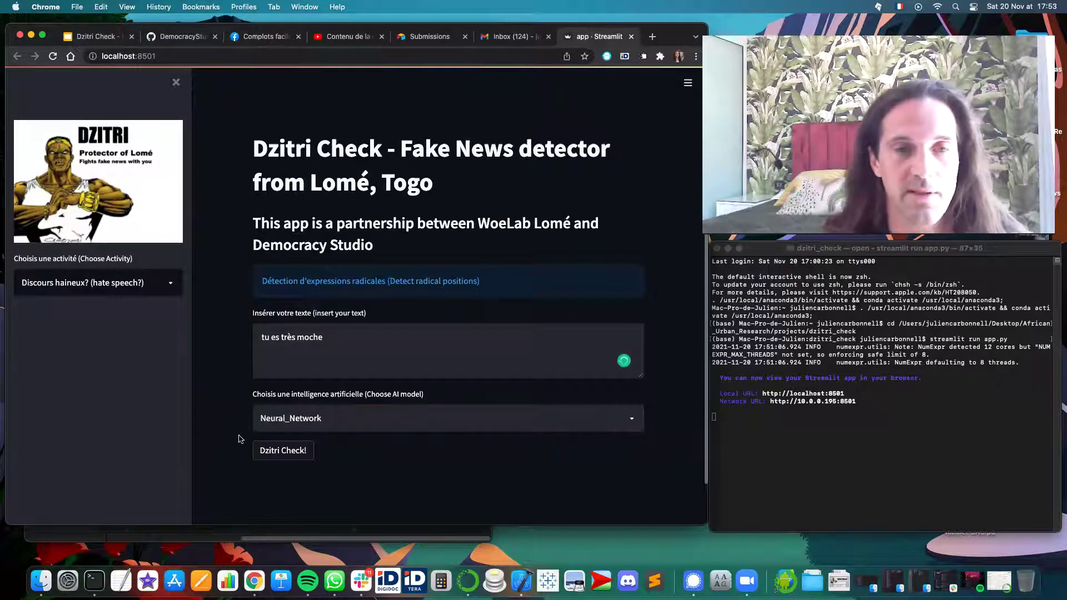
pyautogui.click(278, 454)
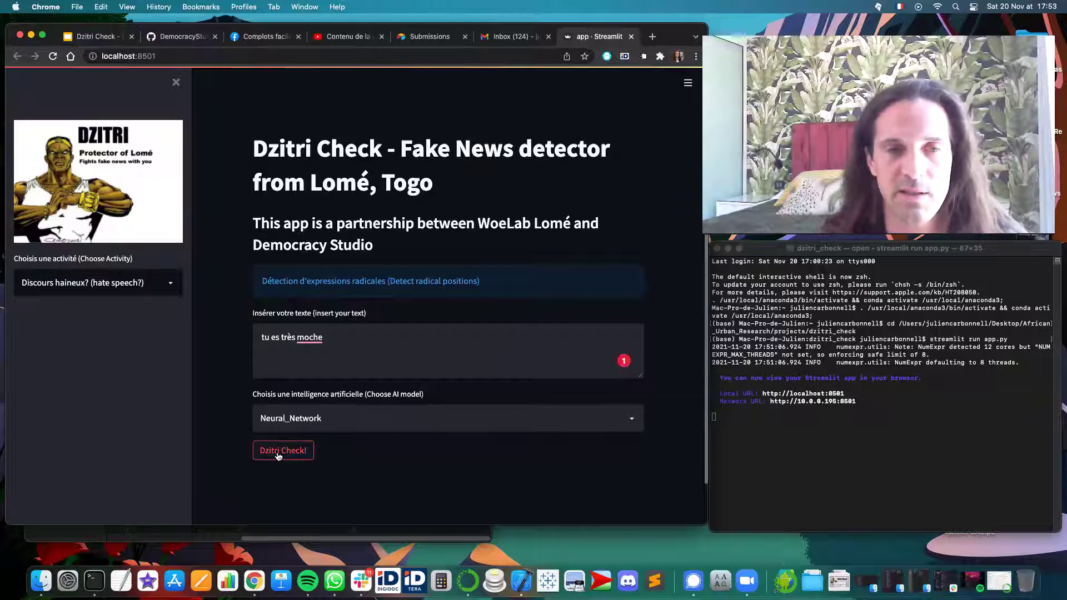
pyautogui.click(278, 455)
pyautogui.scroll(-2, 203, 442)
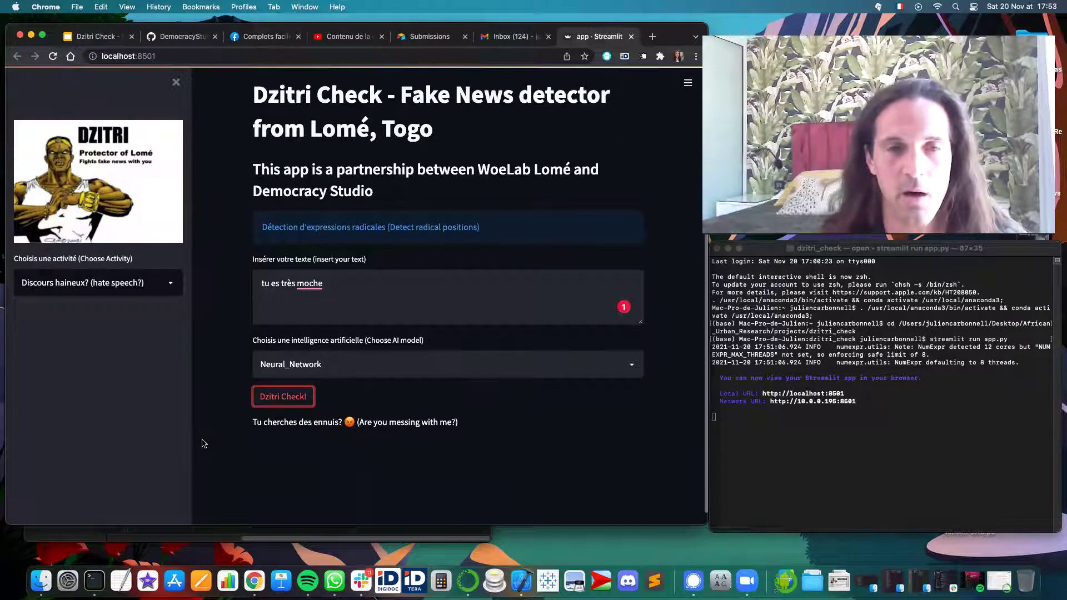
pyautogui.scroll(-1, 204, 443)
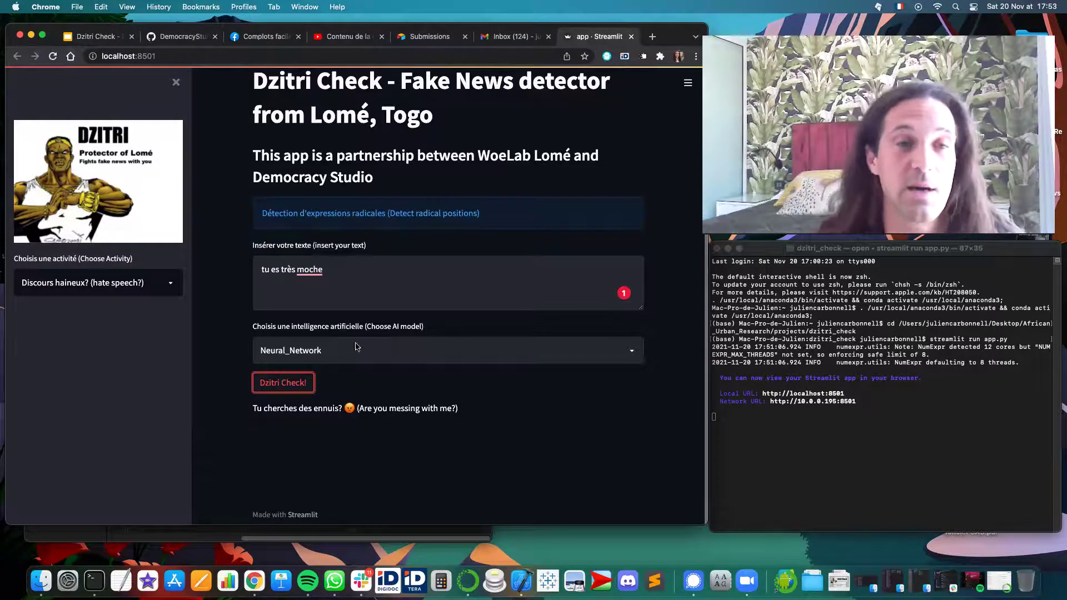
pyautogui.scroll(5, 211, 375)
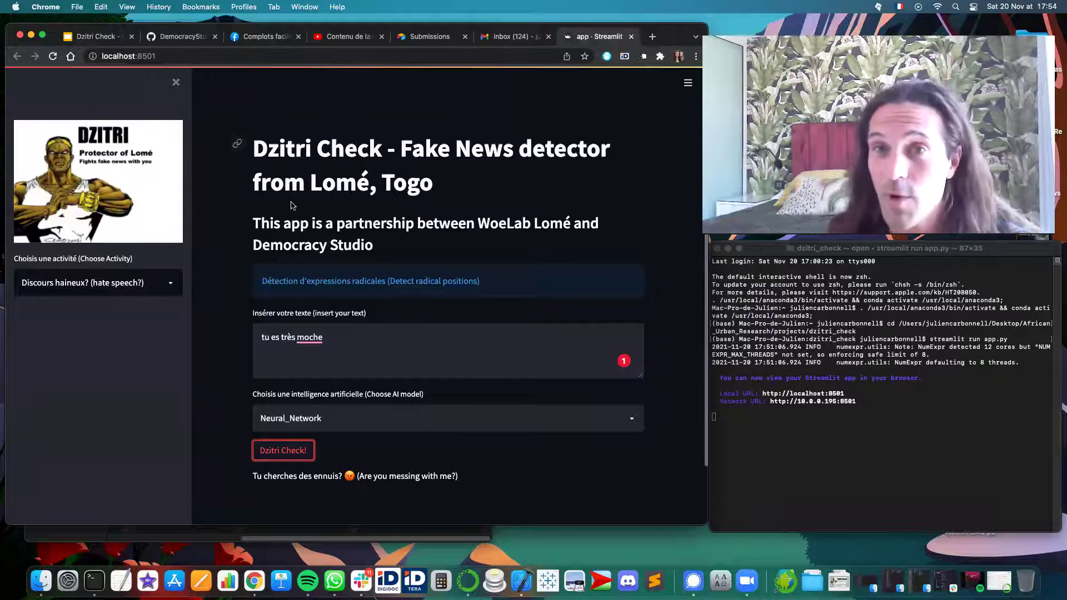
# - Return to the DemocracyStudio fakenews_detector GitHub tab and scroll up to the file list
pyautogui.click(182, 38)
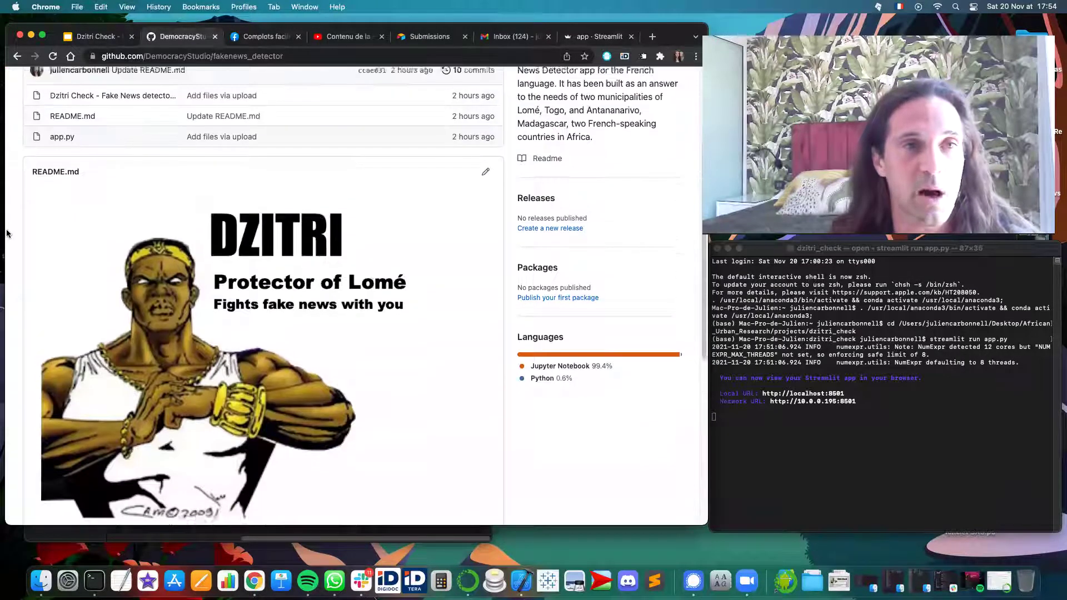
pyautogui.scroll(3, 11, 233)
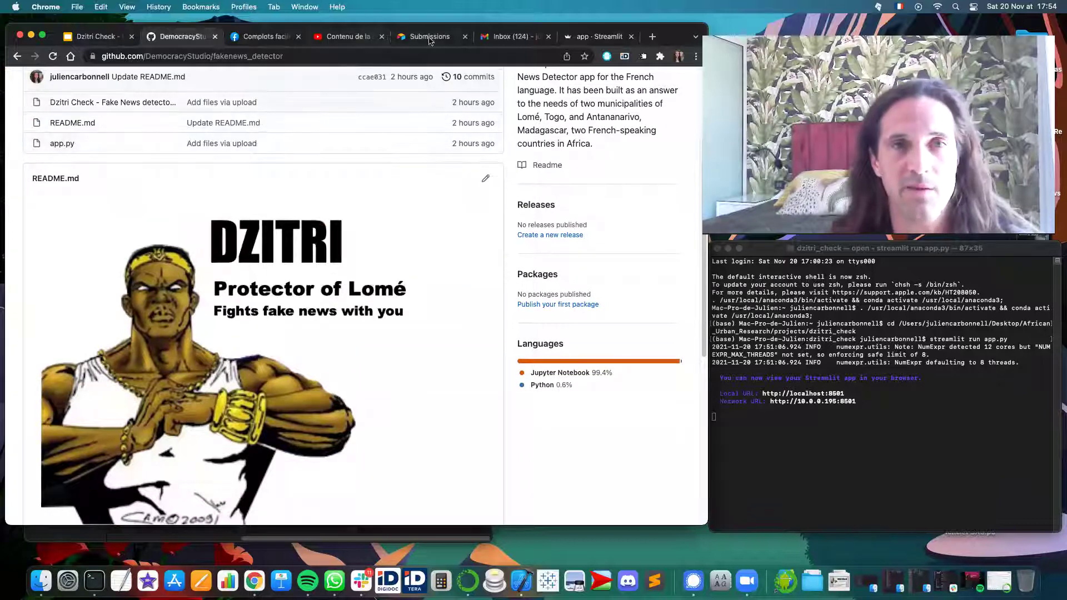